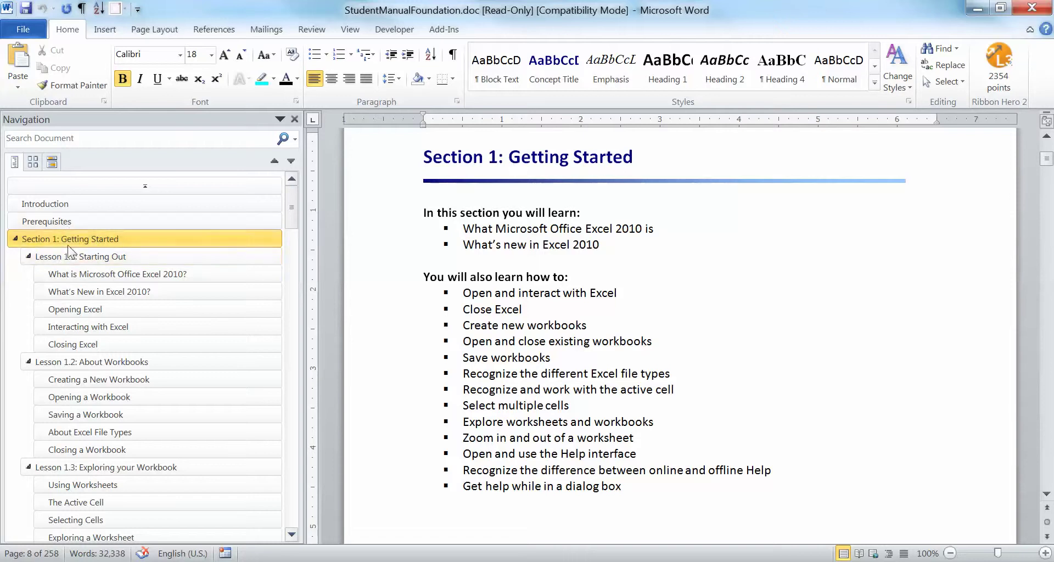
# View the blank Document2 alongside the open StudentManualFoundation.doc by switching between the two documents.
pyautogui.moveTo(401, 561)
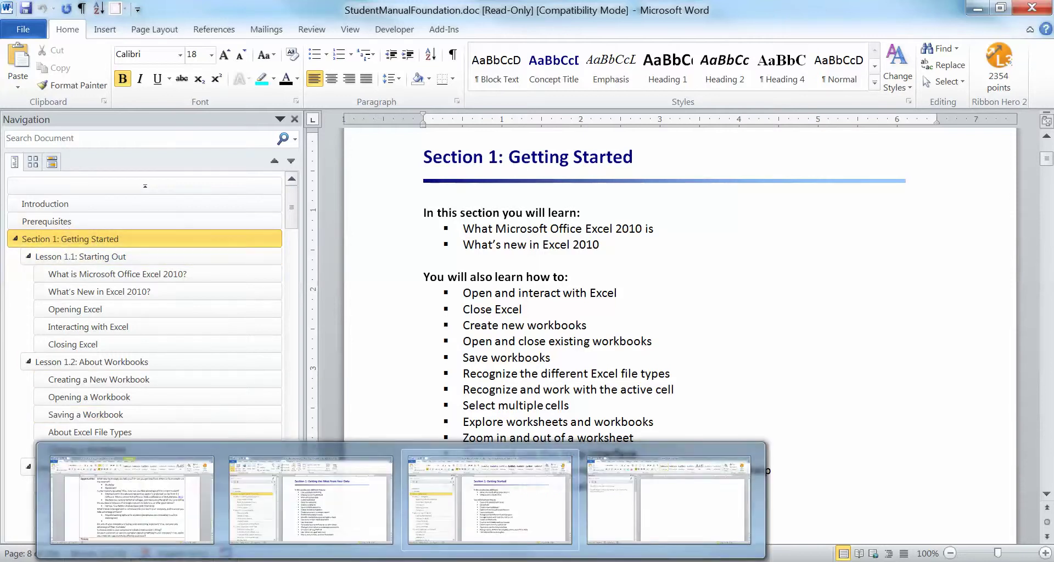
pyautogui.click(668, 499)
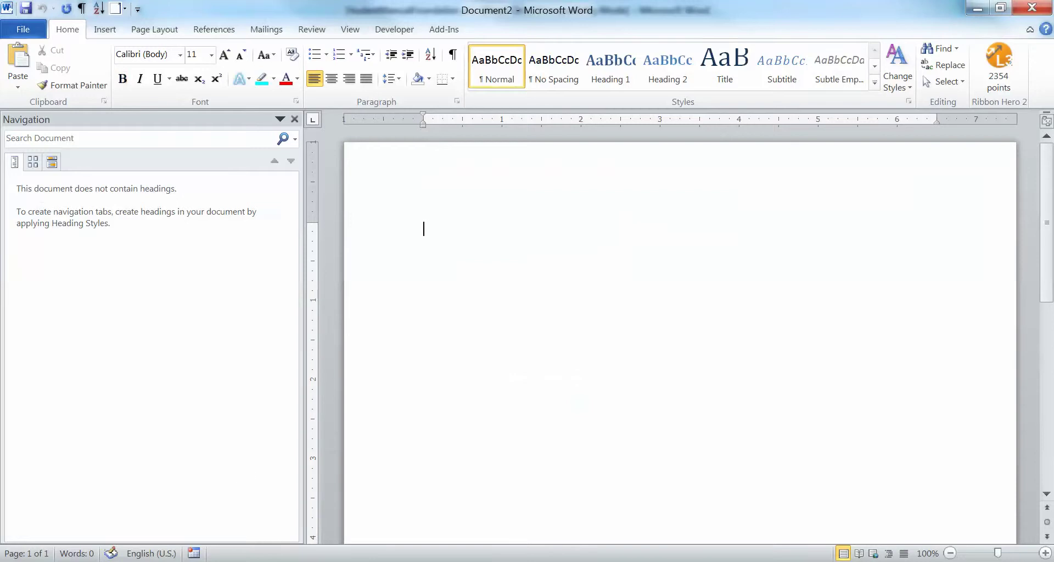
pyautogui.hotkey('alt', 'Tab')
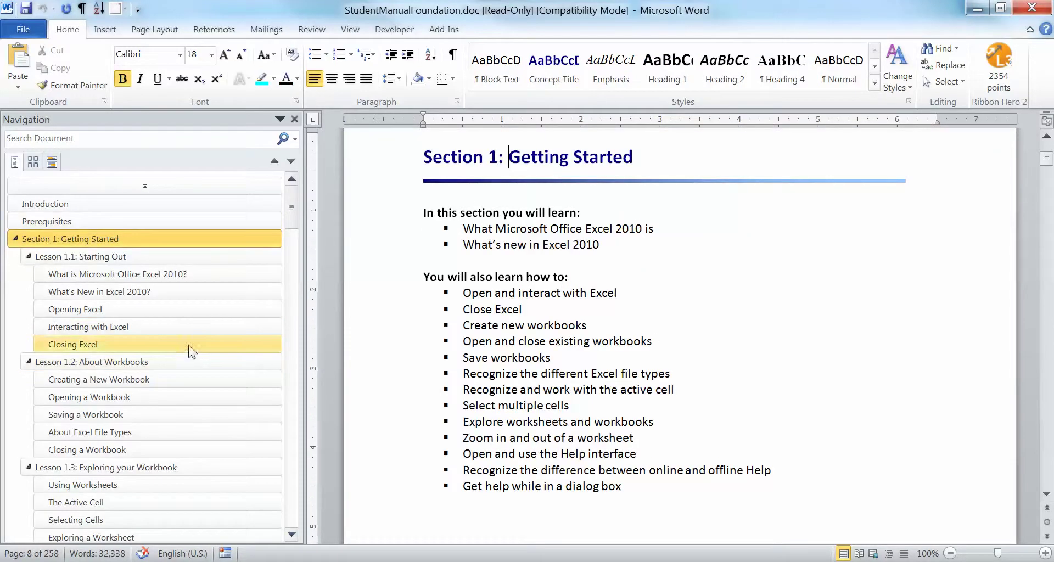
pyautogui.hotkey('alt', 'Tab')
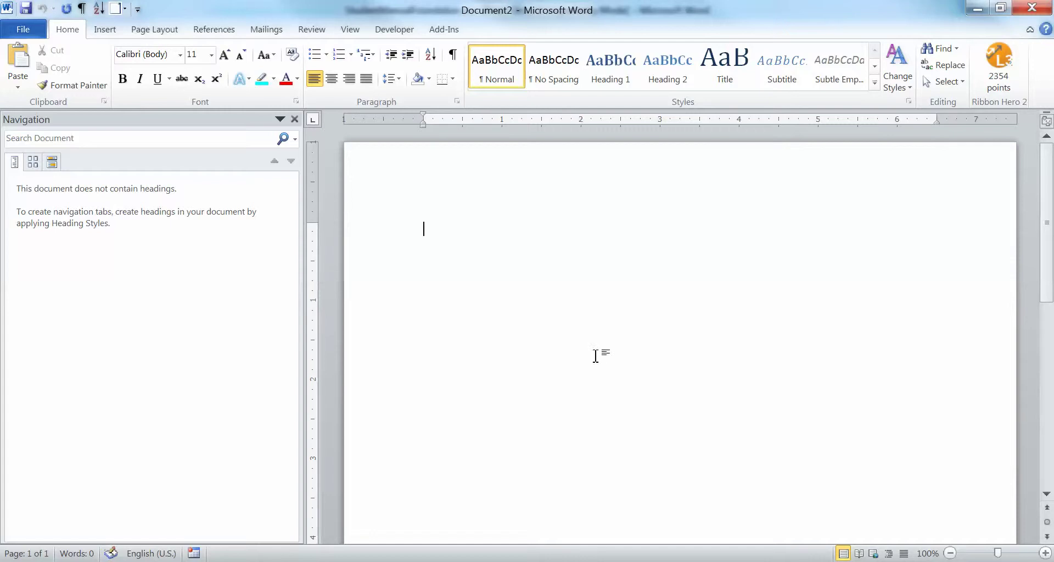
# Switch to StudentManualAdvanced.doc, hide its Navigation pane and show it again.
pyautogui.moveTo(401, 560)
pyautogui.click(388, 460)
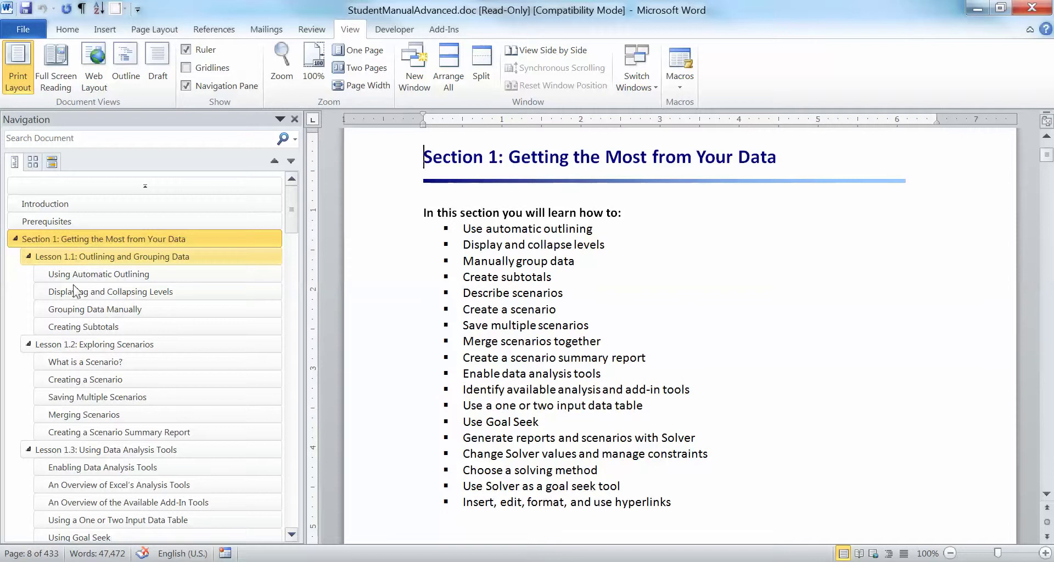
pyautogui.click(186, 86)
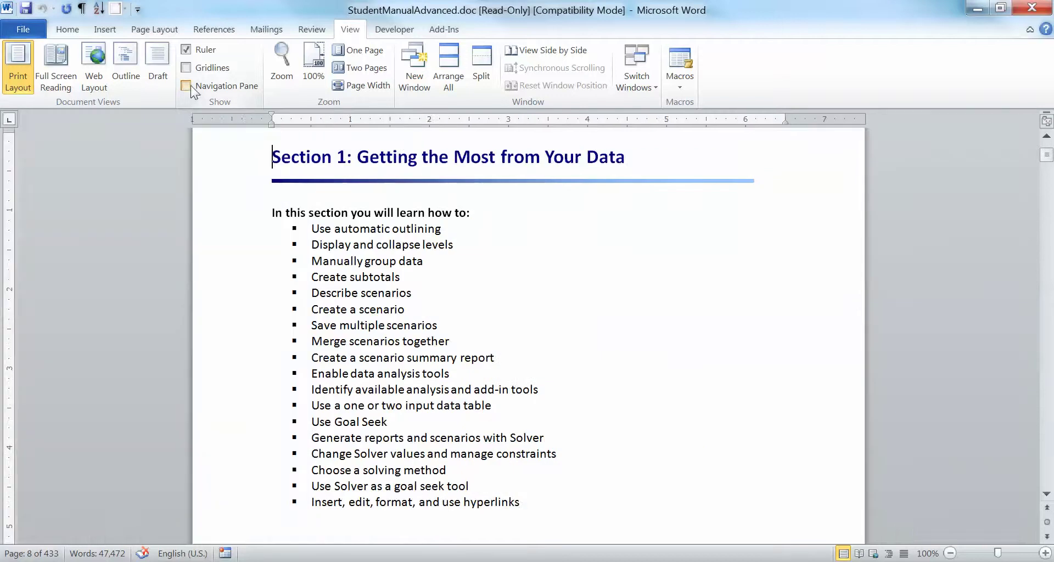
pyautogui.click(190, 85)
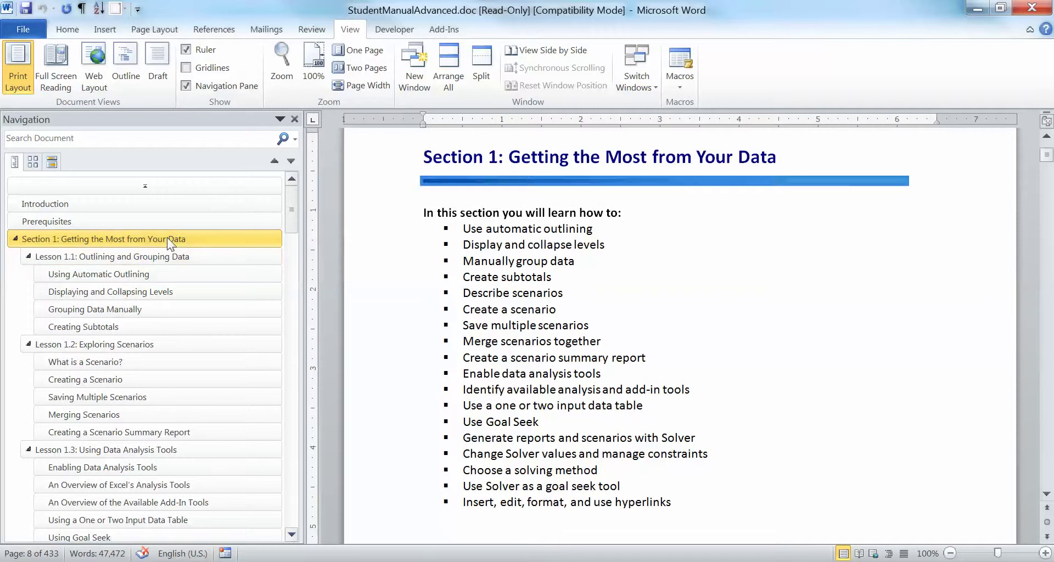
# Select the heading "Section 1: Getting the Most from Your Data" with all its content, and return to the heading to clear the selection.
pyautogui.rightClick(167, 237)
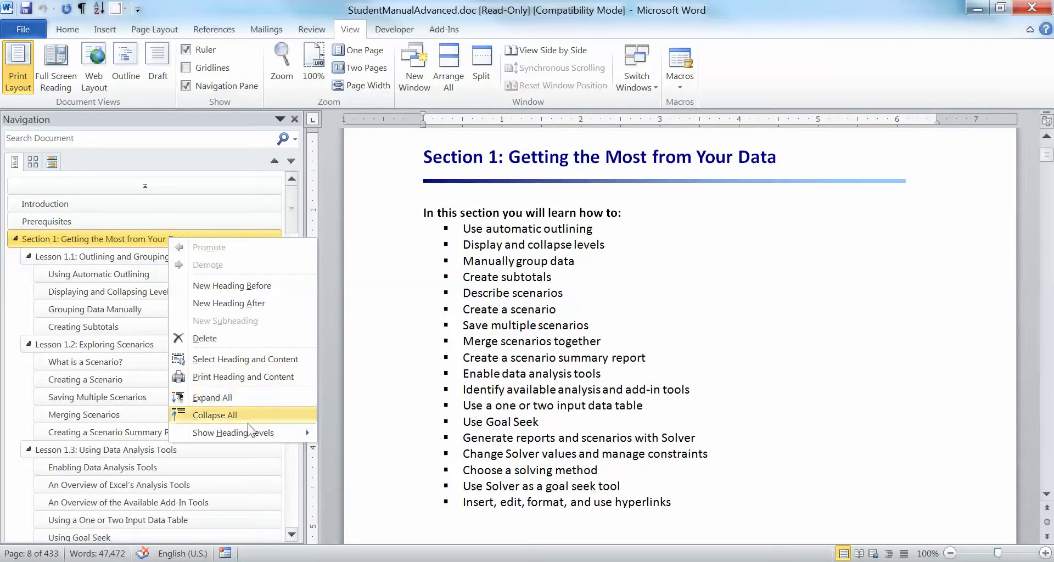
pyautogui.click(256, 363)
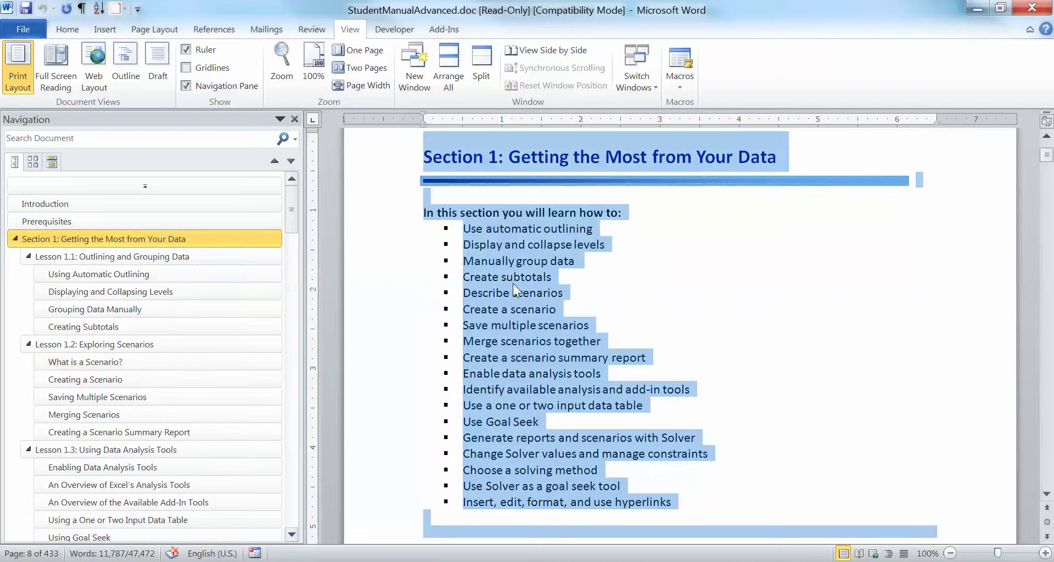
pyautogui.scroll(-4, 512, 285)
pyautogui.scroll(-8, 511, 284)
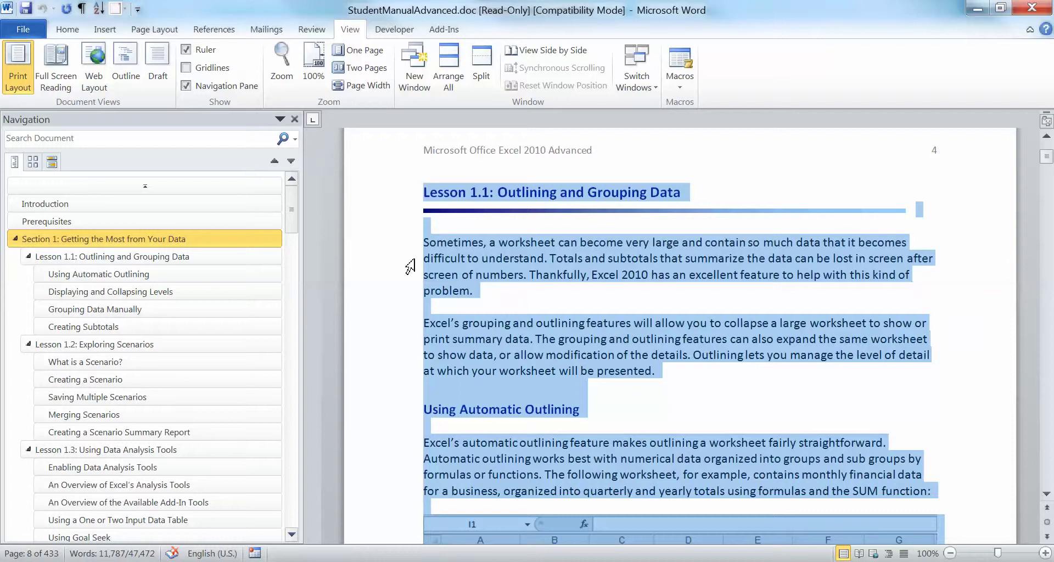
pyautogui.scroll(5, 457, 266)
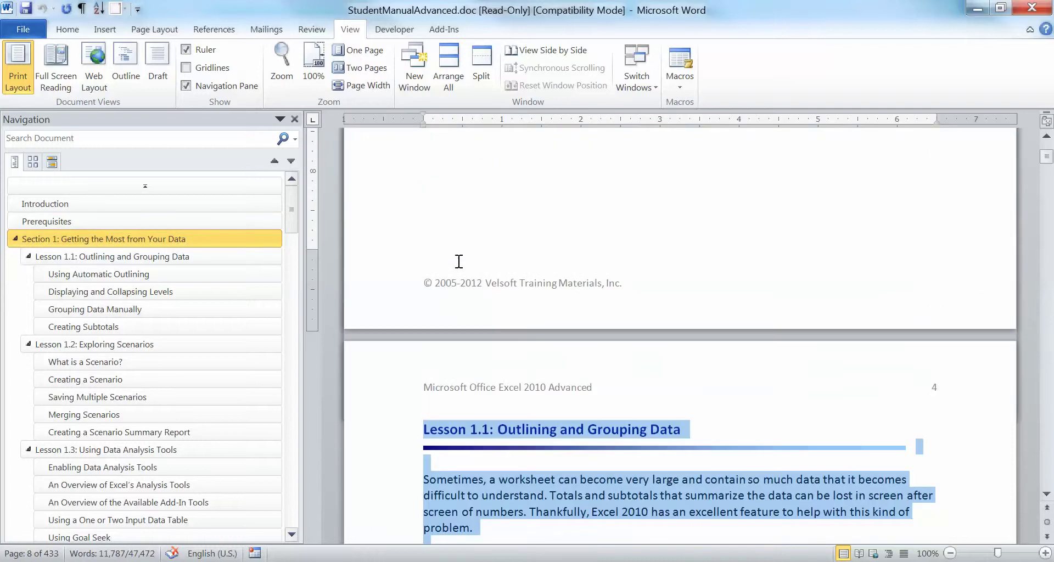
pyautogui.click(154, 235)
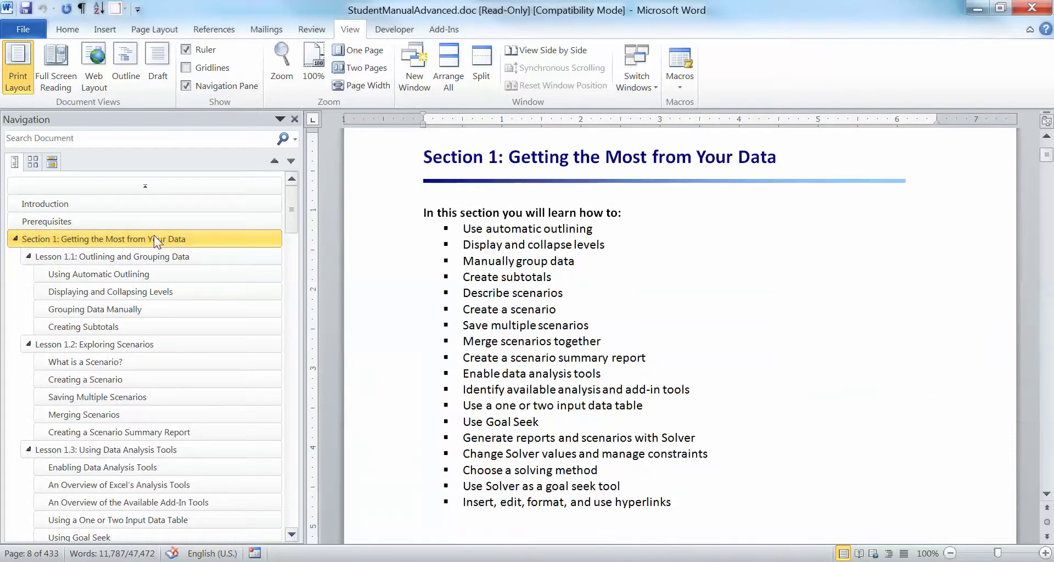
# Switch the manual to Outline view and look over the heading levels in Section 1.
pyautogui.click(126, 88)
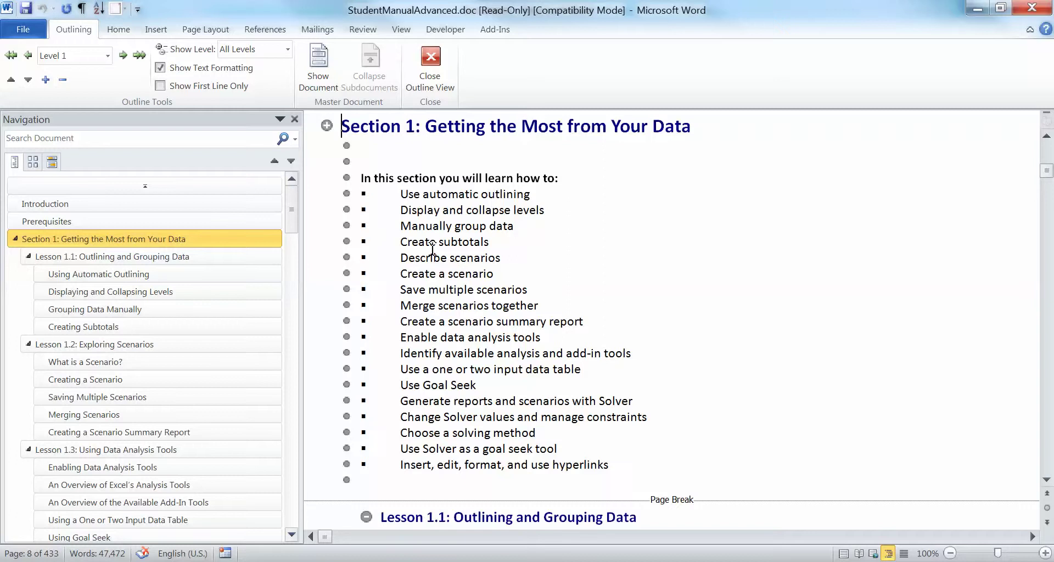
pyautogui.scroll(-5, 364, 313)
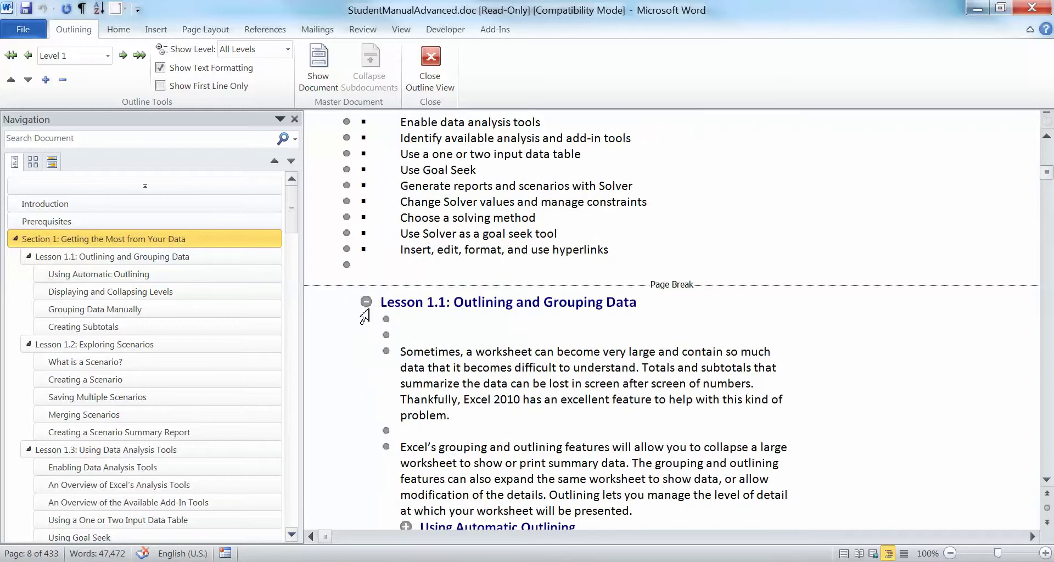
pyautogui.scroll(-12, 364, 316)
pyautogui.scroll(4, 364, 316)
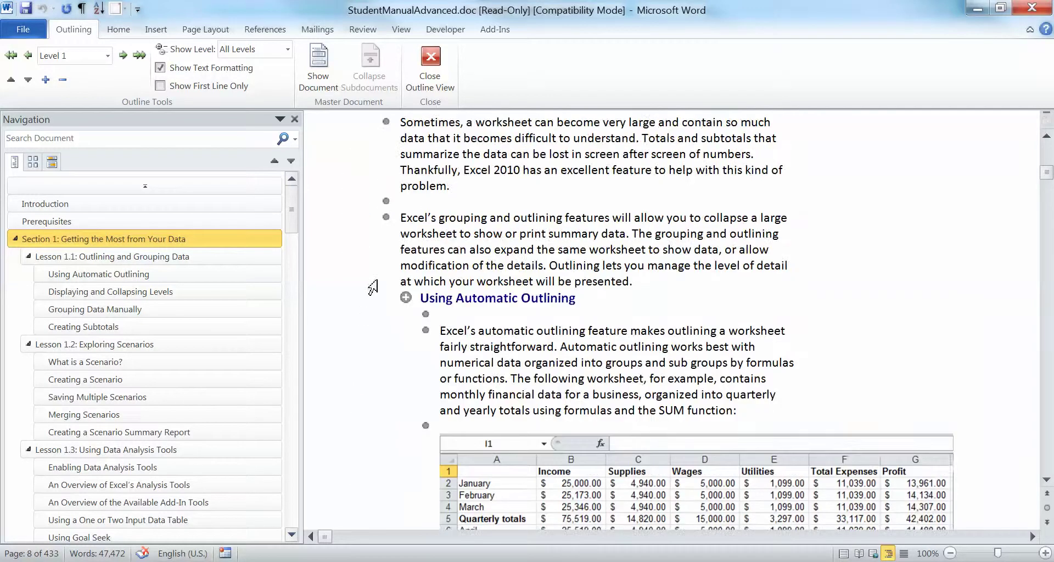
pyautogui.scroll(7, 376, 245)
pyautogui.scroll(5, 384, 332)
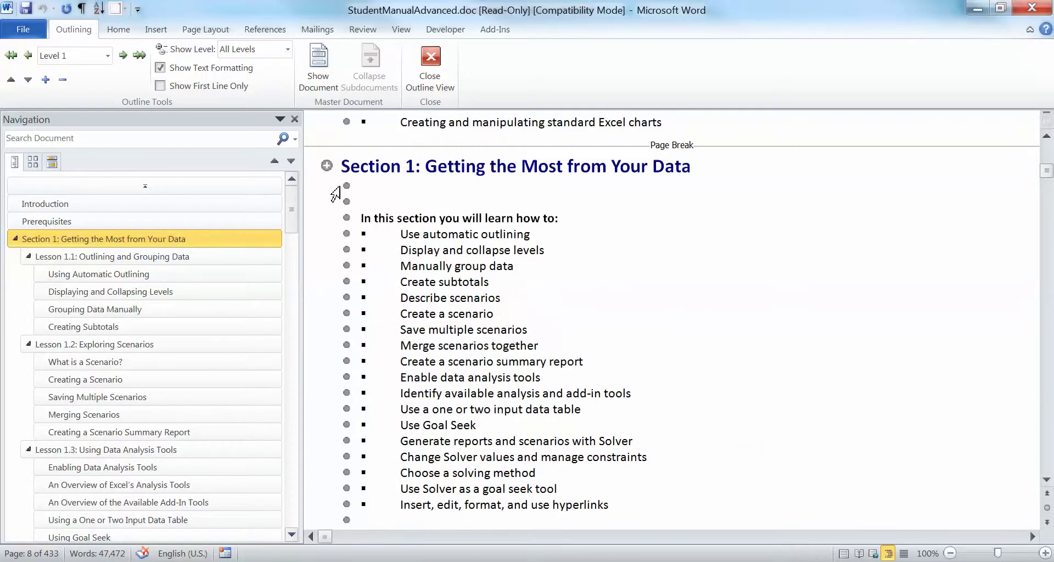
# Select all of Section 1 in the outline and check which lessons it covers in the heading list.
pyautogui.click(328, 166)
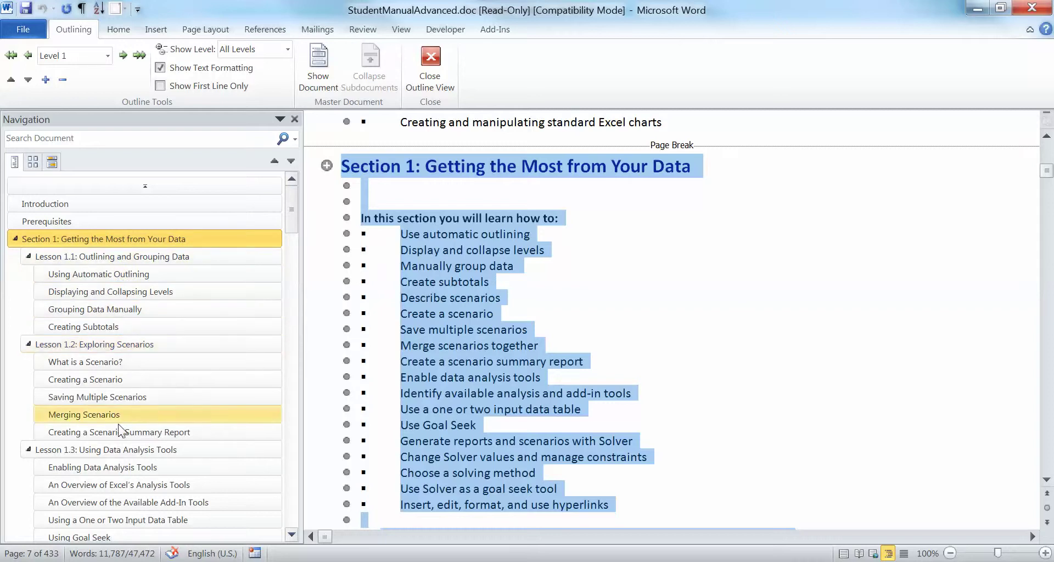
pyautogui.click(286, 485)
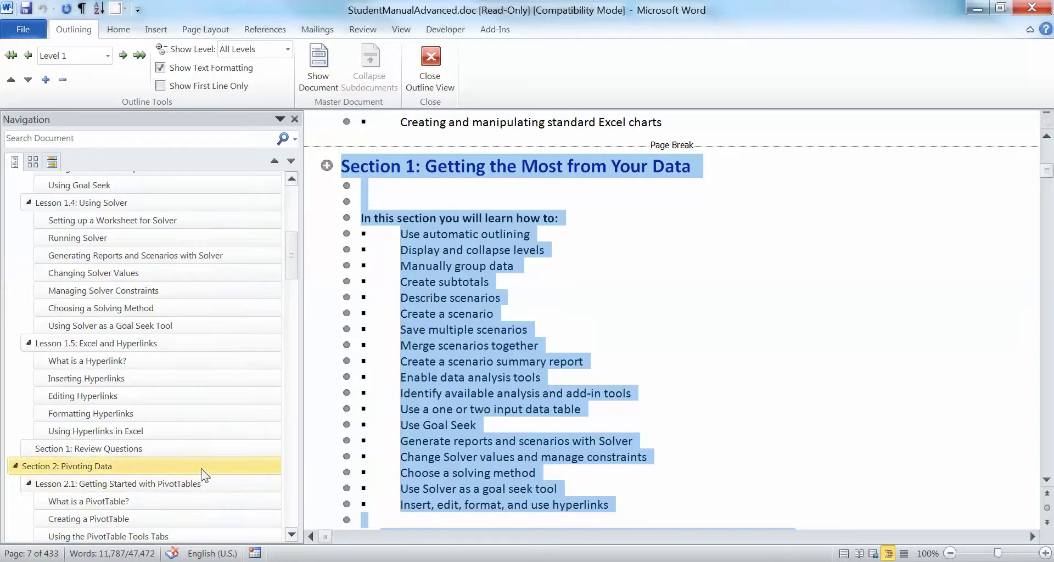
pyautogui.click(291, 209)
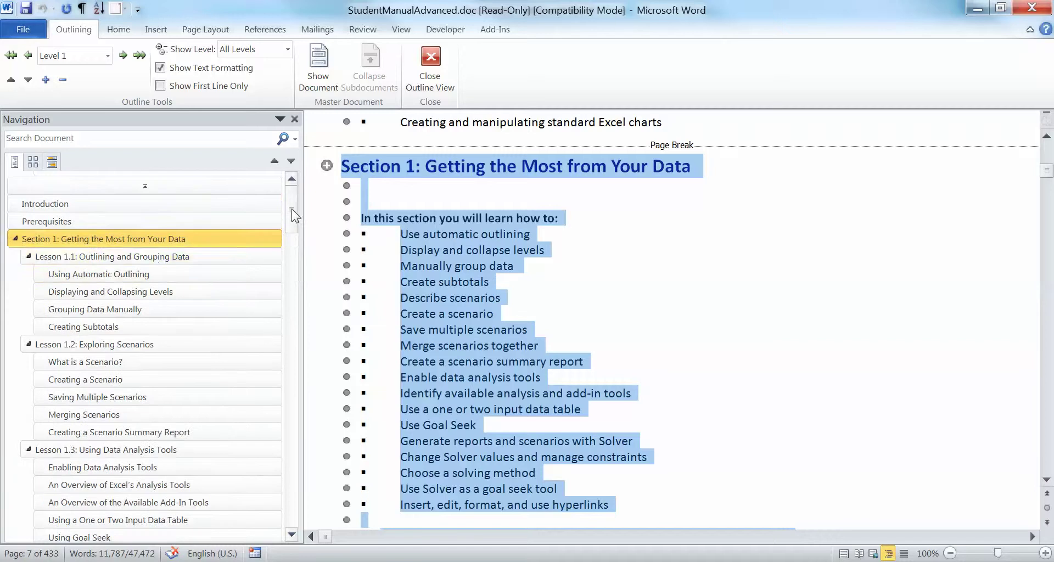
# Go to "Lesson 1.1: Outlining and Grouping Data", select the heading with all its subordinate content, and copy it.
pyautogui.click(156, 261)
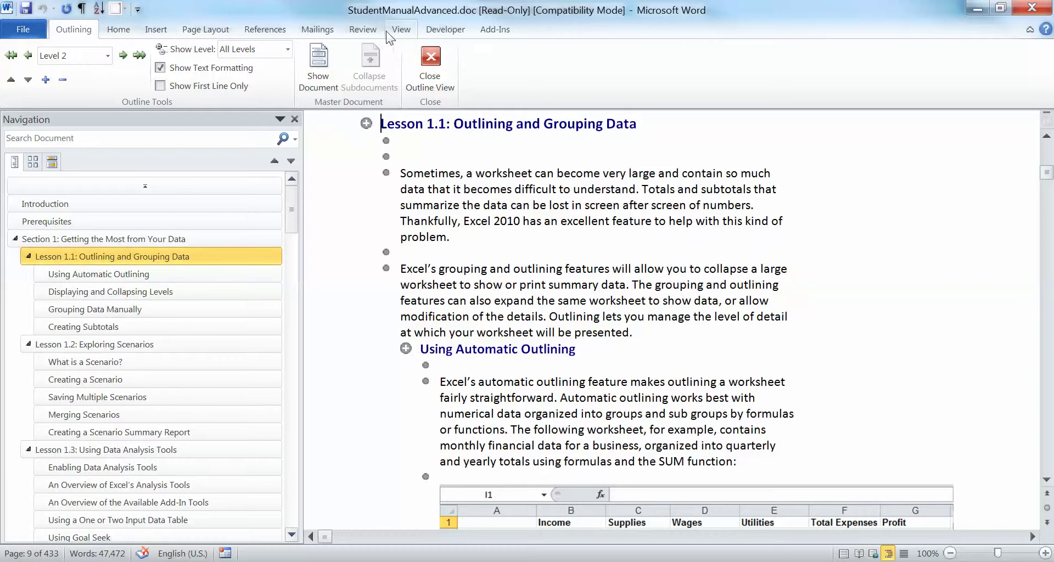
pyautogui.click(400, 30)
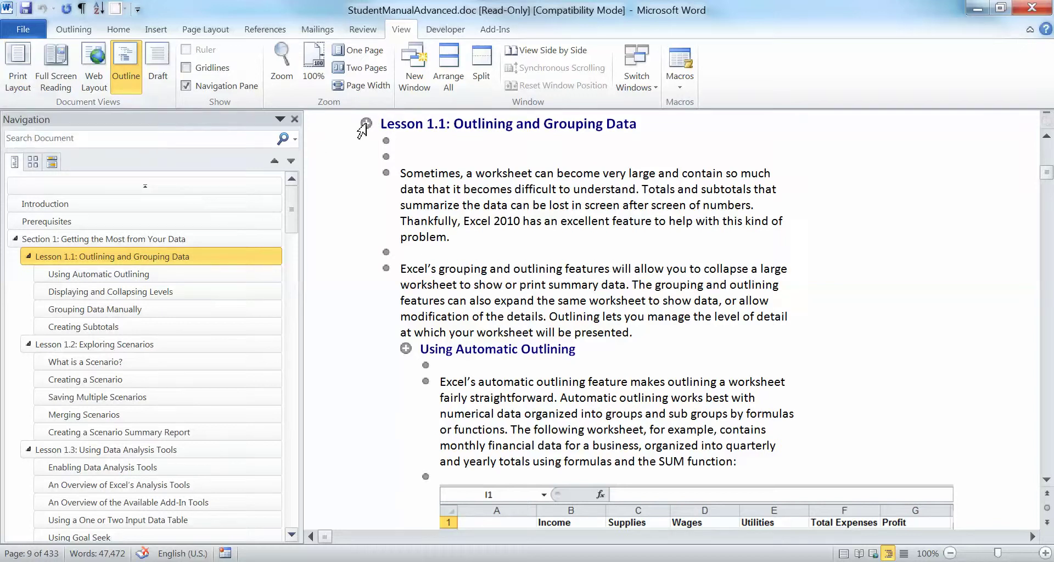
pyautogui.click(366, 123)
pyautogui.rightClick(433, 127)
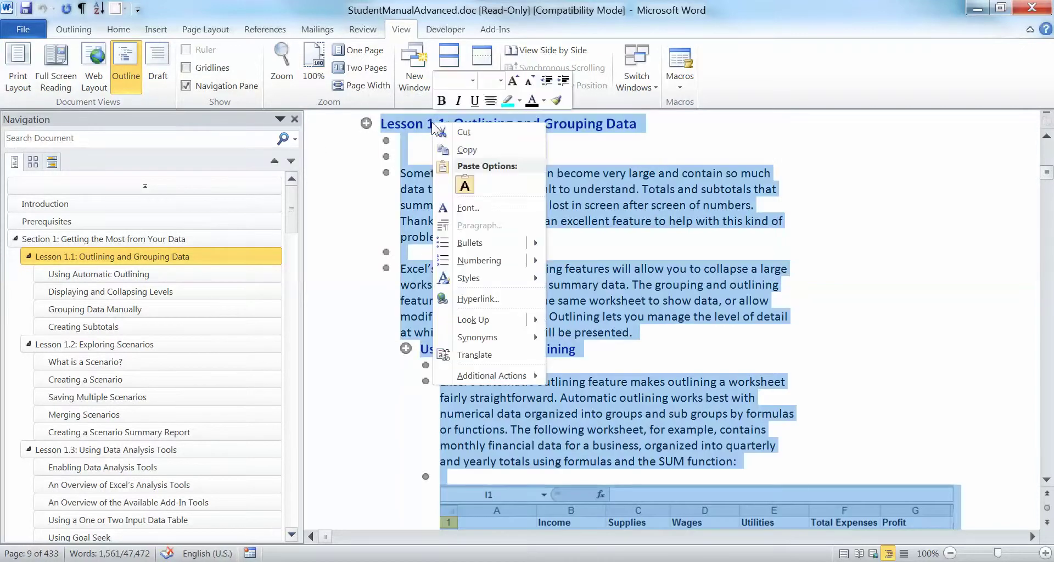
pyautogui.click(448, 142)
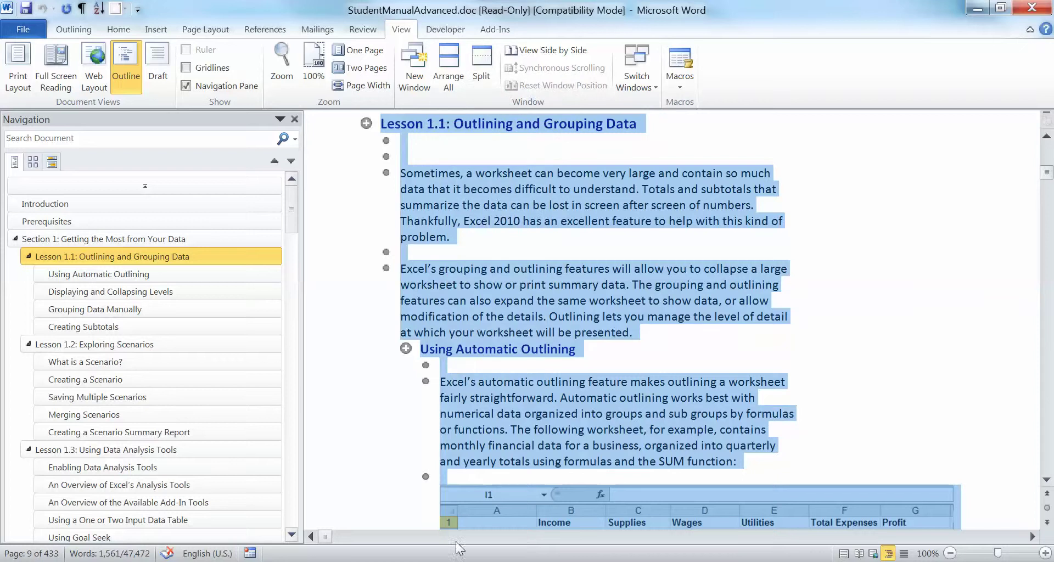
# Paste the copied lesson into the blank Document2 with the Merge Formatting option.
pyautogui.click(467, 560)
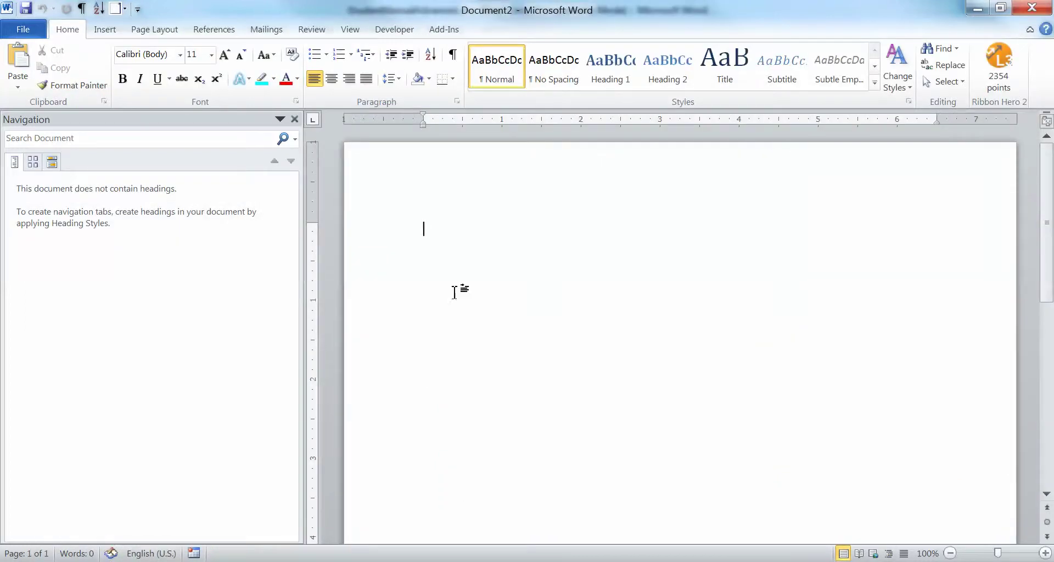
pyautogui.rightClick(455, 271)
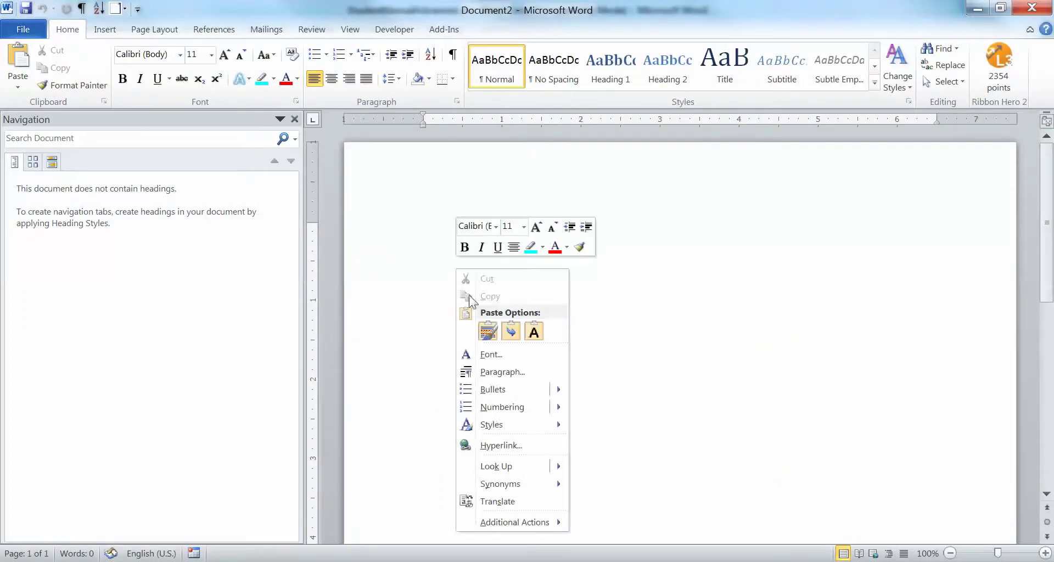
pyautogui.click(493, 332)
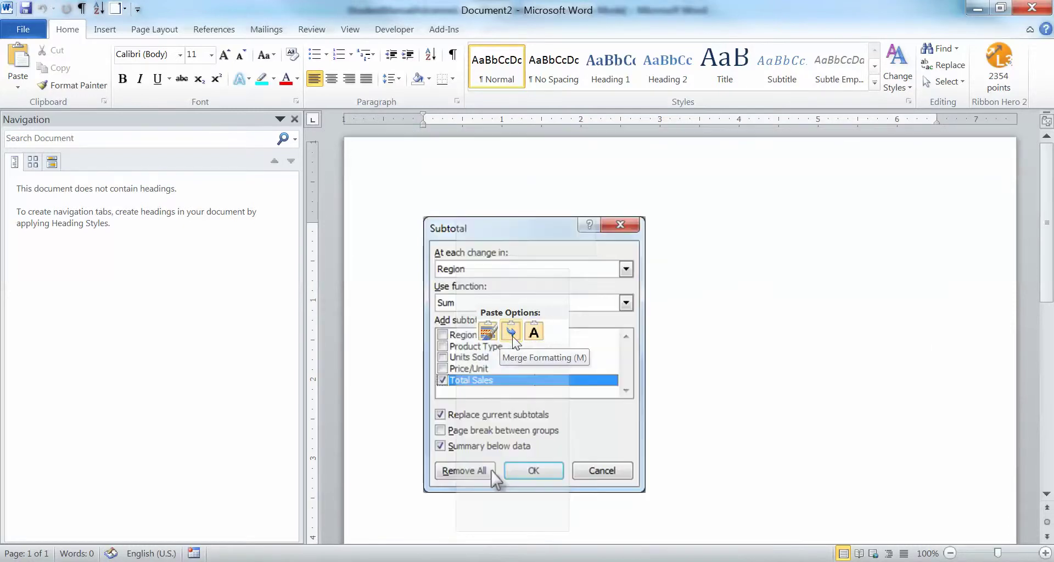
# Examine the pasted lesson throughout Document2 for its headings, image placement and paragraph spacing.
pyautogui.click(689, 436)
pyautogui.scroll(15, 690, 434)
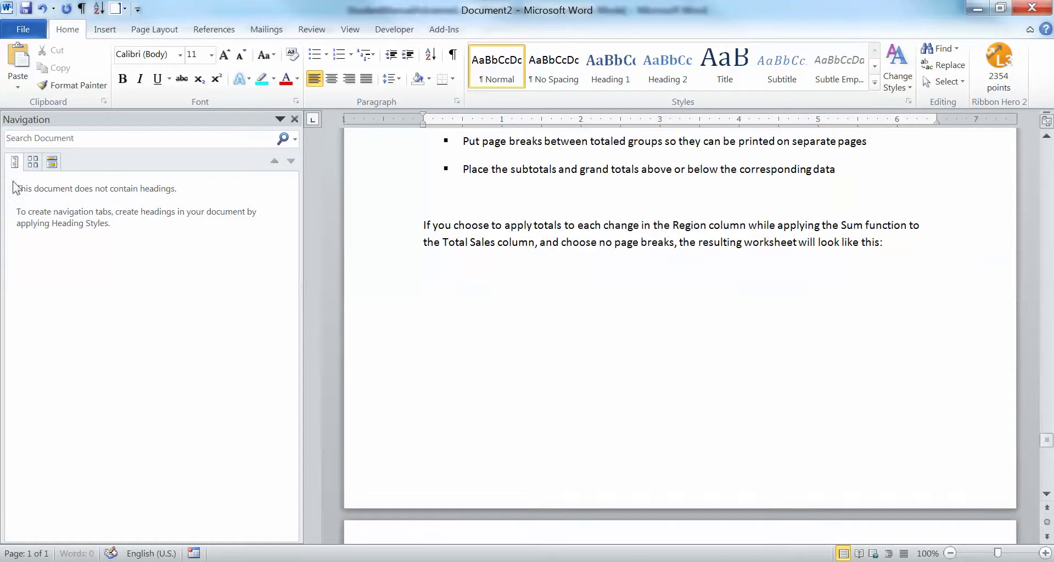
pyautogui.scroll(20, 527, 297)
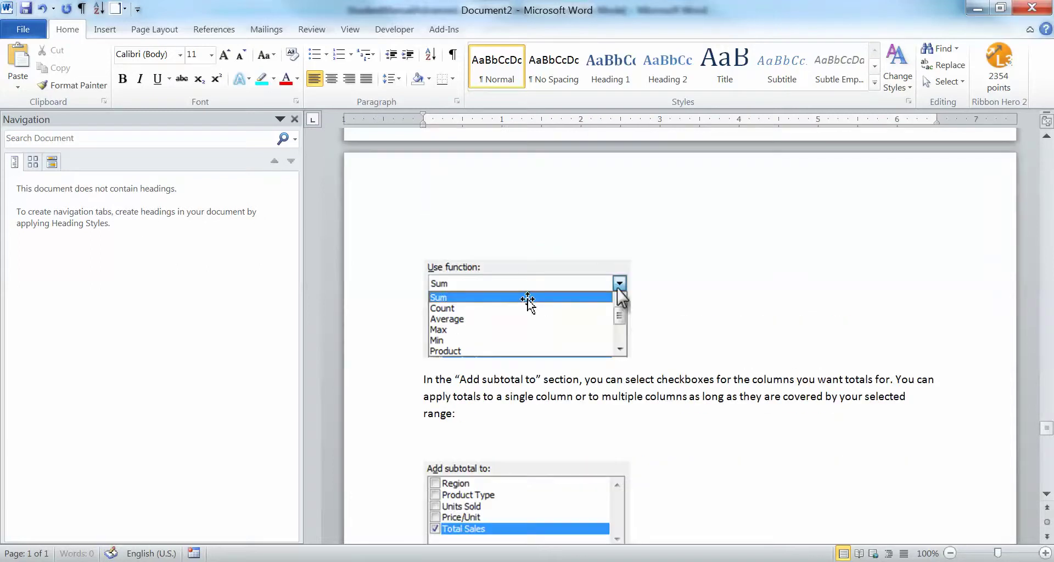
pyautogui.scroll(12, 526, 299)
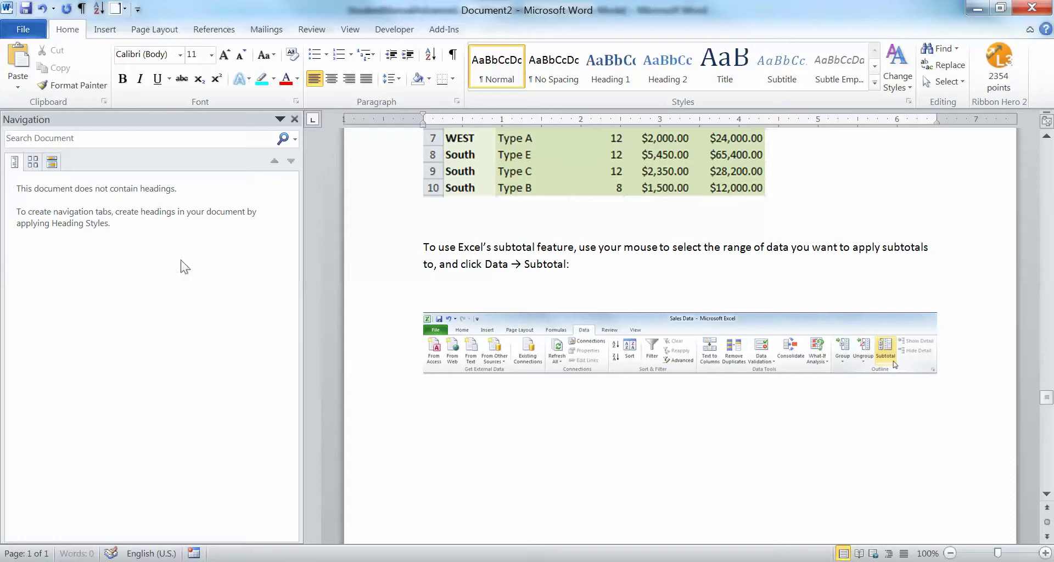
pyautogui.scroll(-8, 631, 301)
pyautogui.scroll(-5, 632, 302)
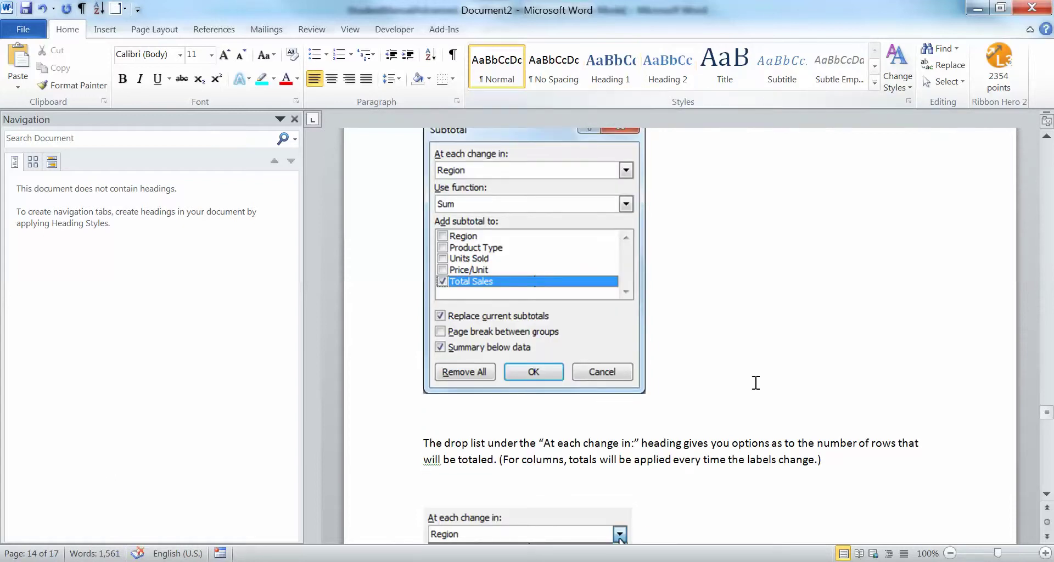
pyautogui.scroll(-5, 755, 383)
pyautogui.scroll(-5, 756, 382)
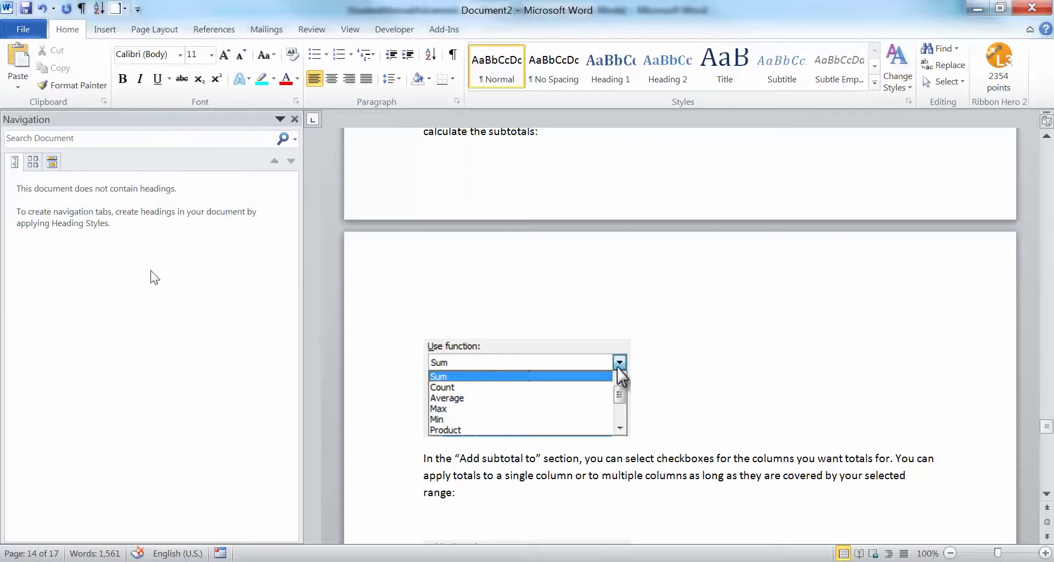
pyautogui.scroll(-18, 624, 296)
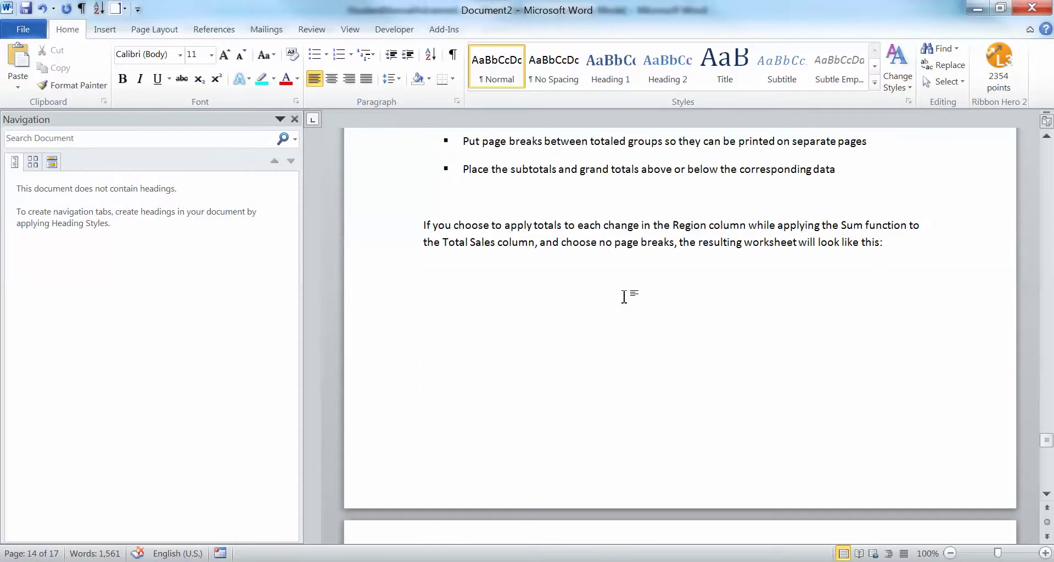
# Change the paste option at the end of the pasted lesson to keep the source formatting.
pyautogui.moveTo(1047, 440); pyautogui.dragTo(1048, 473)
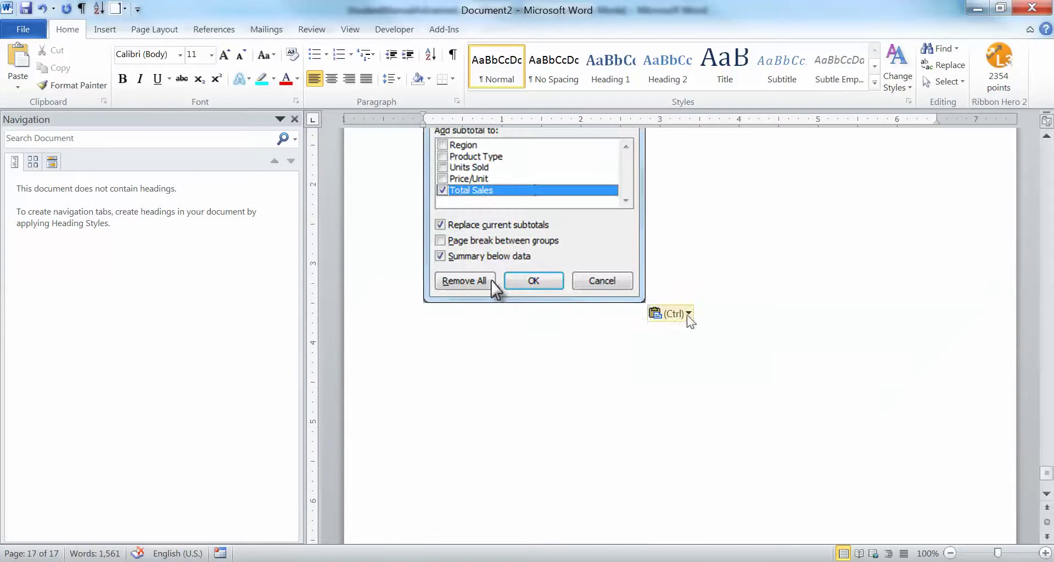
pyautogui.click(688, 314)
pyautogui.click(659, 357)
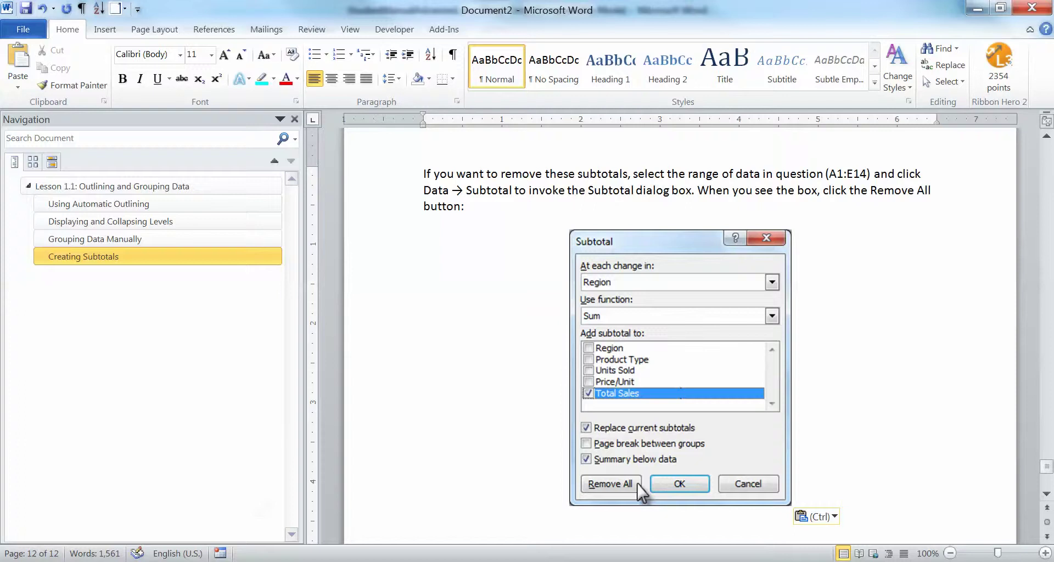
# Switch back to the StudentManualAdvanced.doc outline with Lesson 1.1.
pyautogui.click(500, 513)
pyautogui.hotkey('ctrl', 'a')
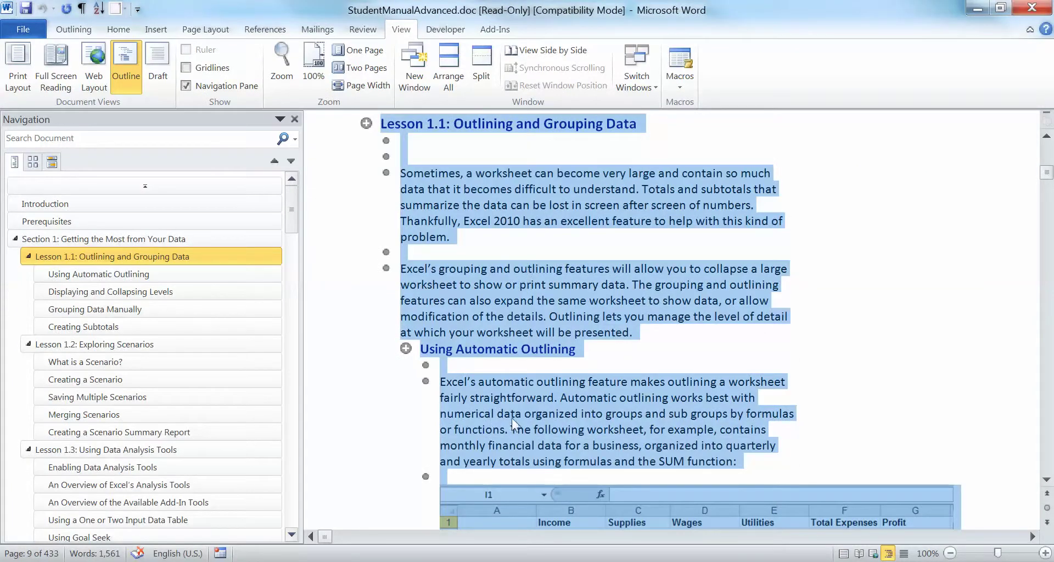
# Switch to StudentManualFoundation.doc and copy the heading and all content of Lesson 1.2: About Workbooks.
pyautogui.click(498, 507)
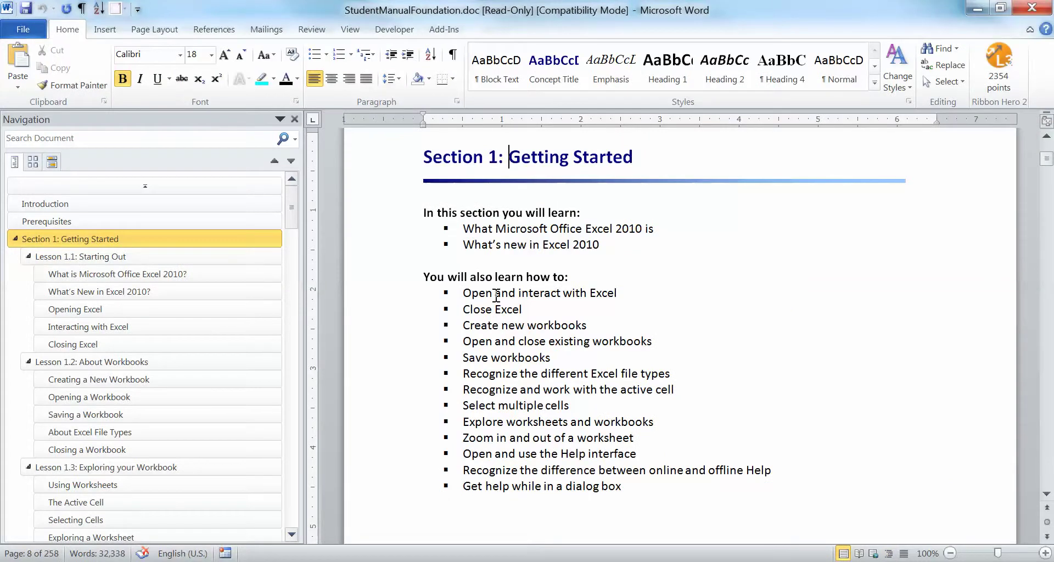
pyautogui.click(77, 256)
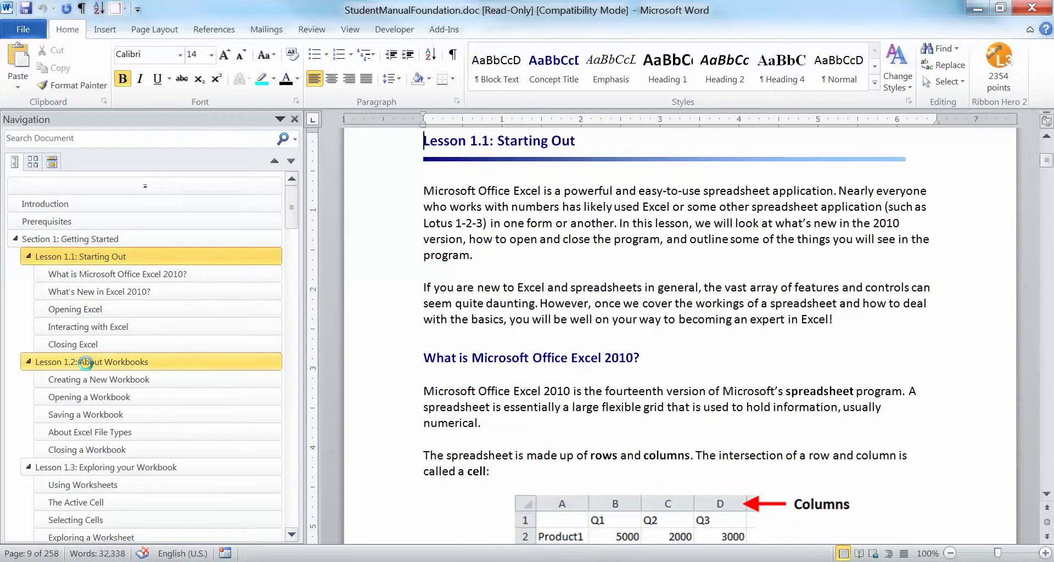
pyautogui.click(85, 363)
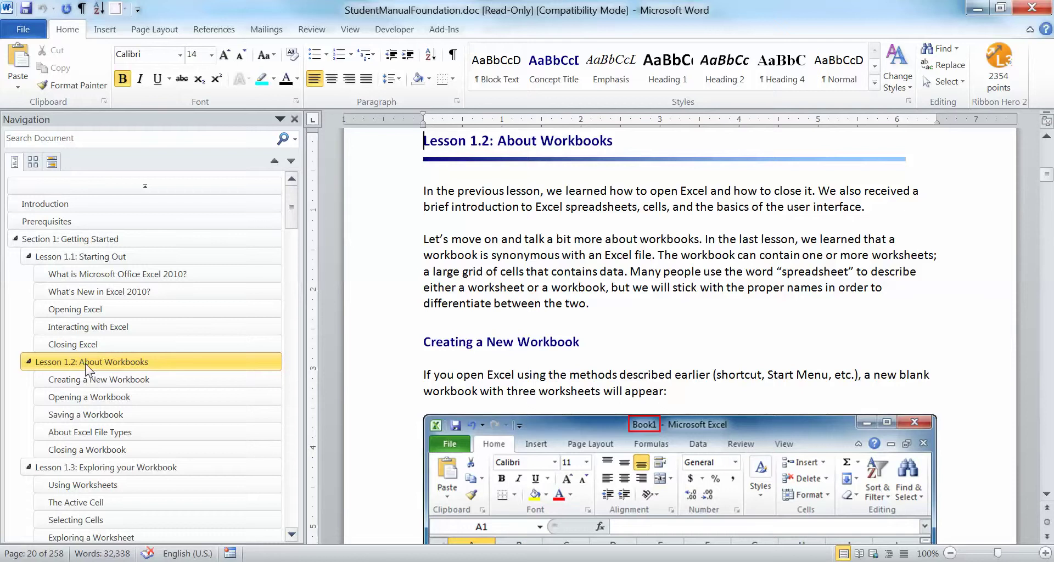
pyautogui.rightClick(84, 363)
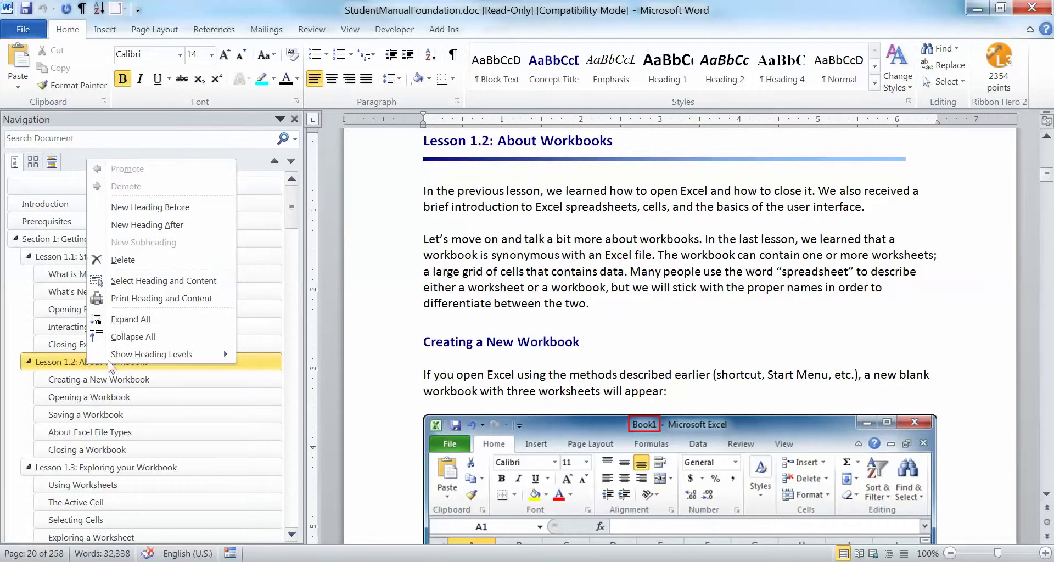
pyautogui.click(142, 282)
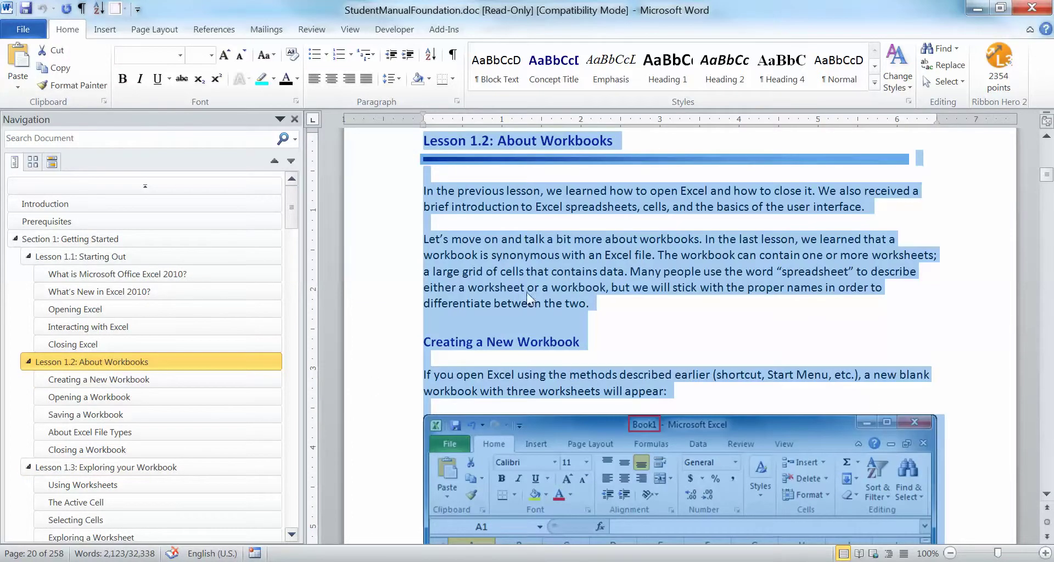
pyautogui.rightClick(574, 268)
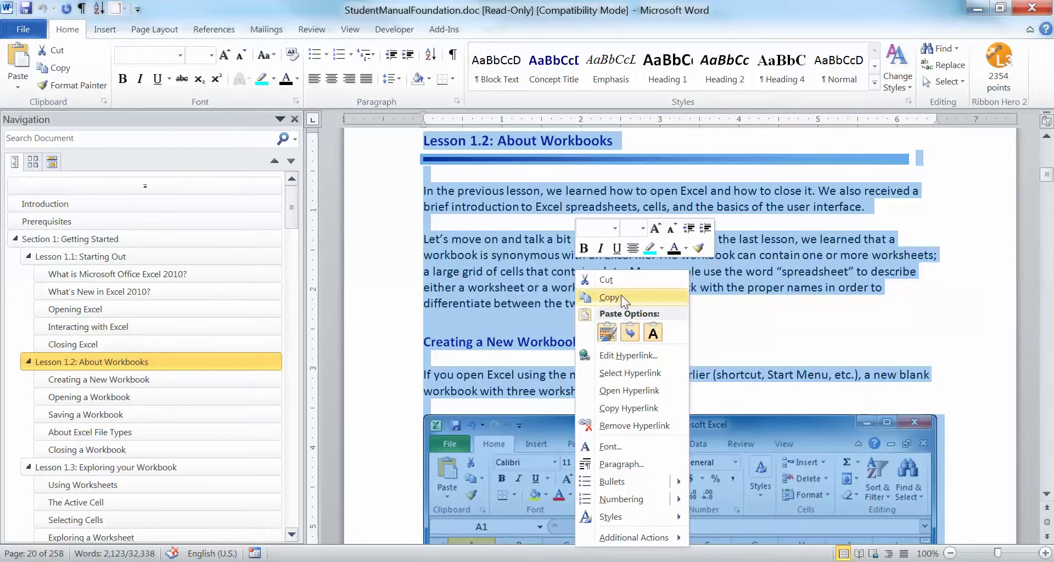
pyautogui.click(620, 295)
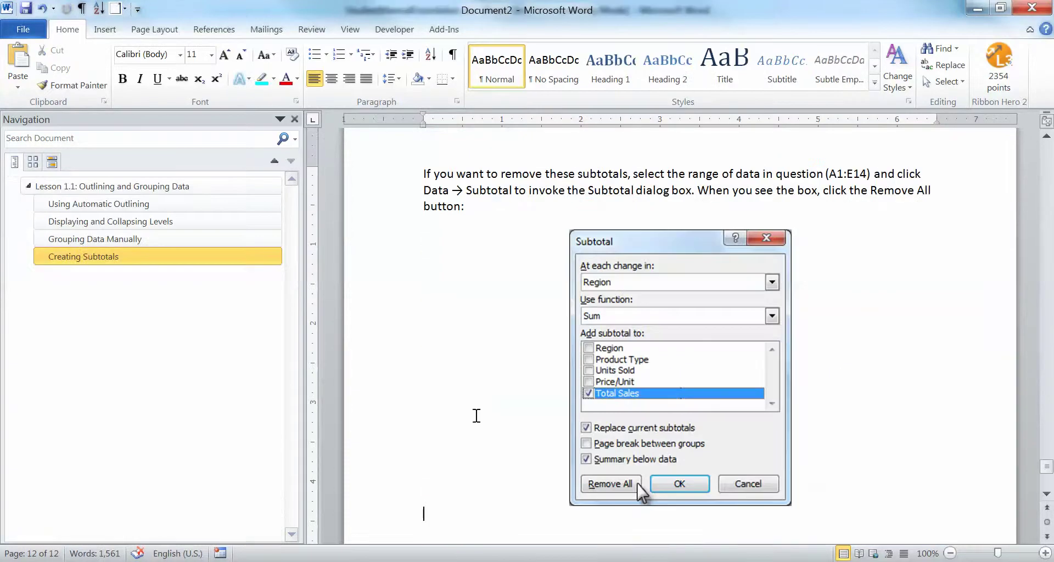
# Paste the copied lesson after Lesson 1.1 at the end of Document2, using the destination document's styles.
pyautogui.scroll(-5, 488, 433)
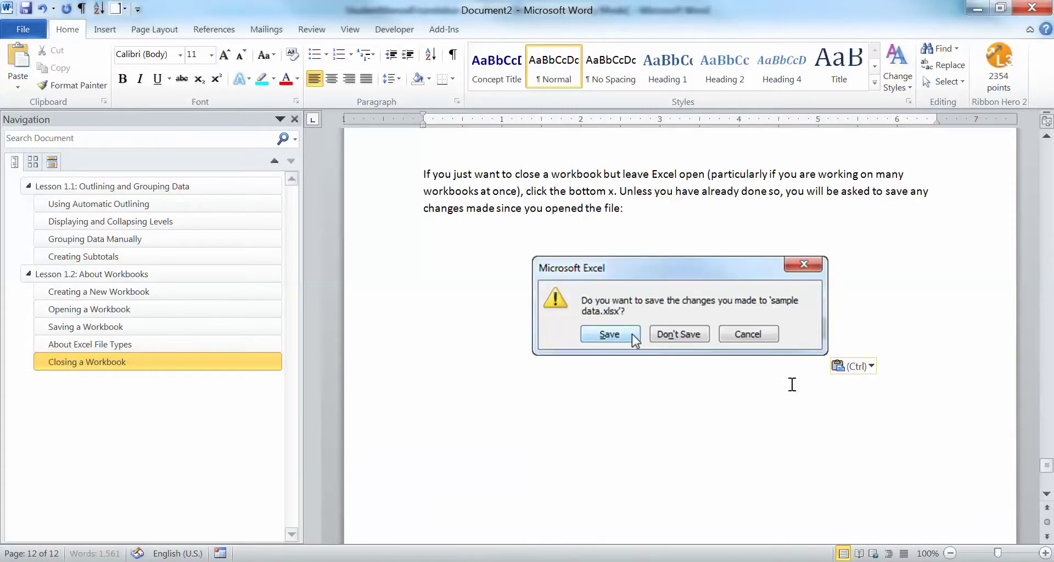
pyautogui.click(853, 371)
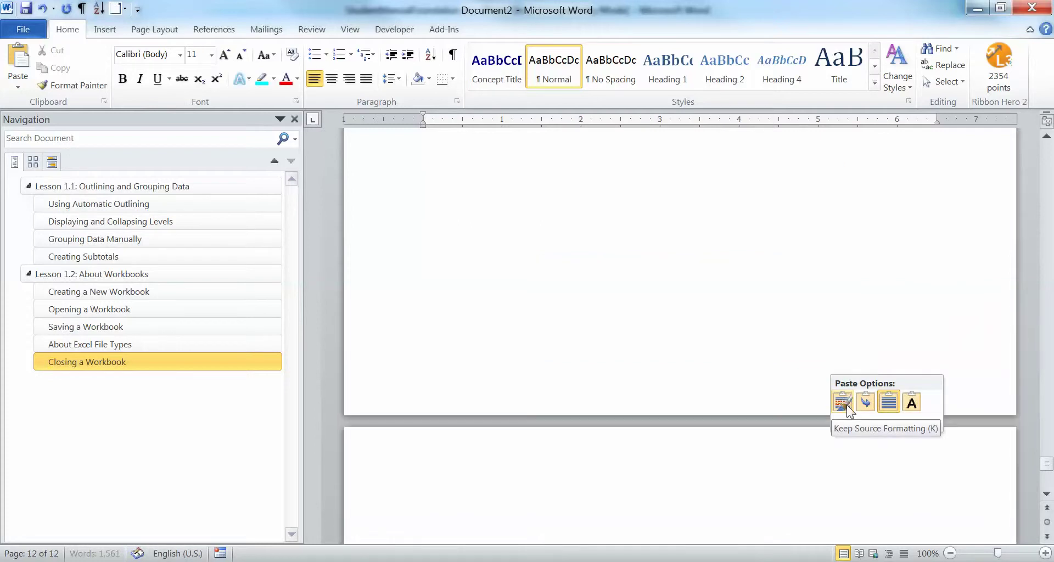
pyautogui.click(894, 409)
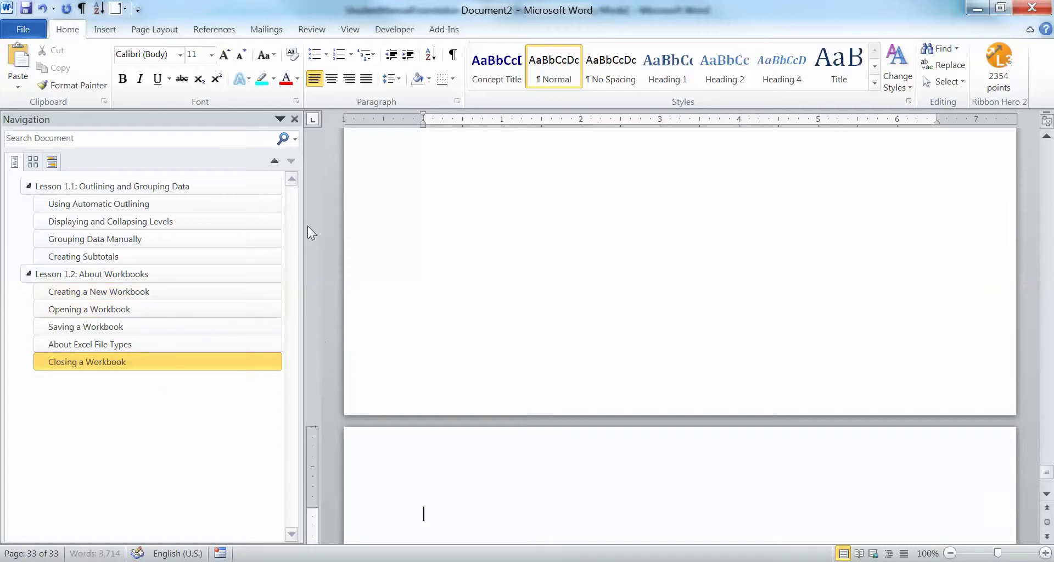
# Review Document2 from its beginning, checking the Lesson 1.1 and Lesson 1.2 headings and the transition between the two lessons.
pyautogui.moveTo(1046, 472); pyautogui.dragTo(1048, 144)
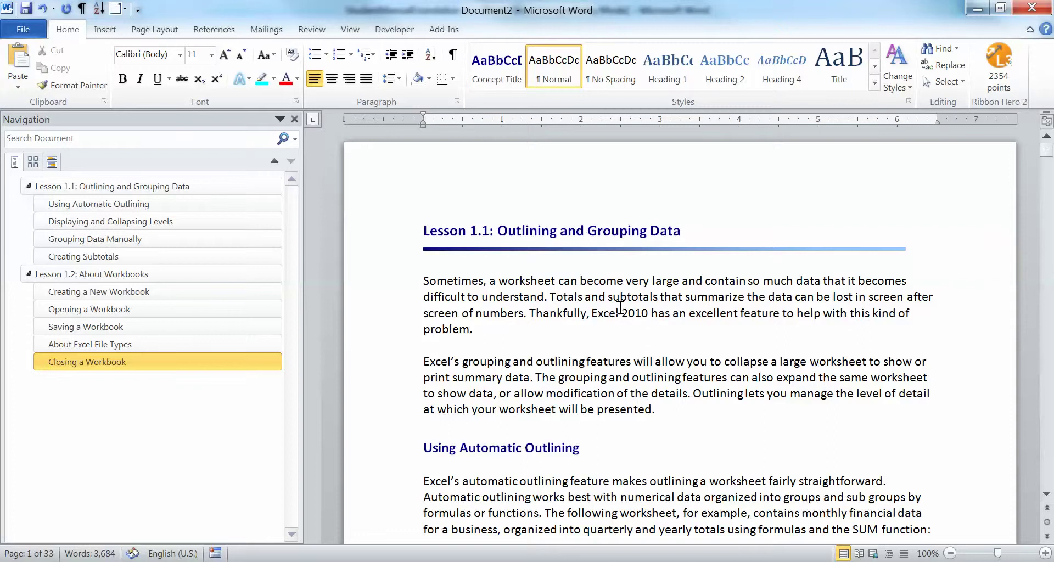
pyautogui.click(222, 189)
pyautogui.click(211, 279)
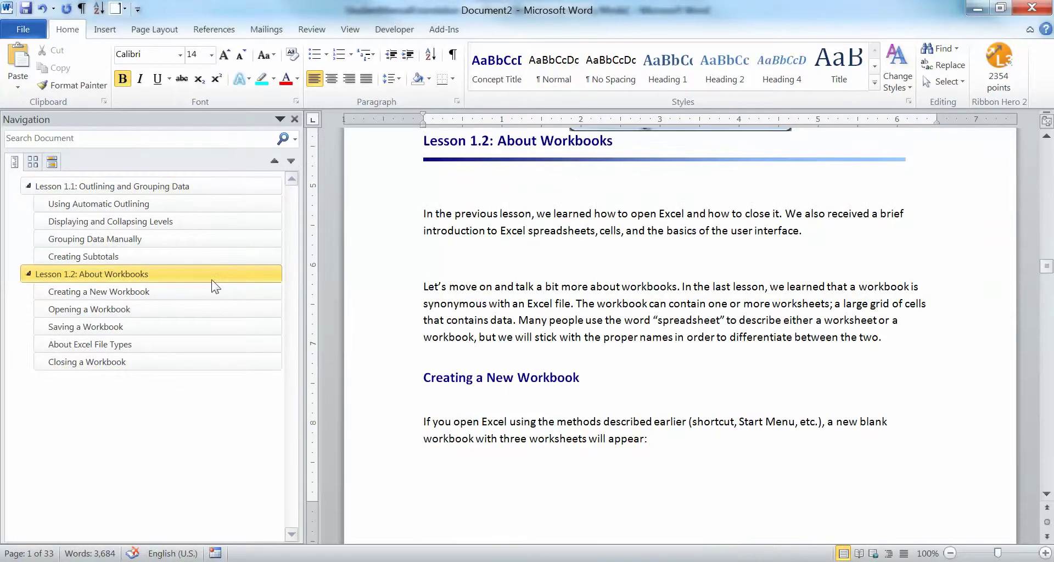
pyautogui.scroll(3, 455, 271)
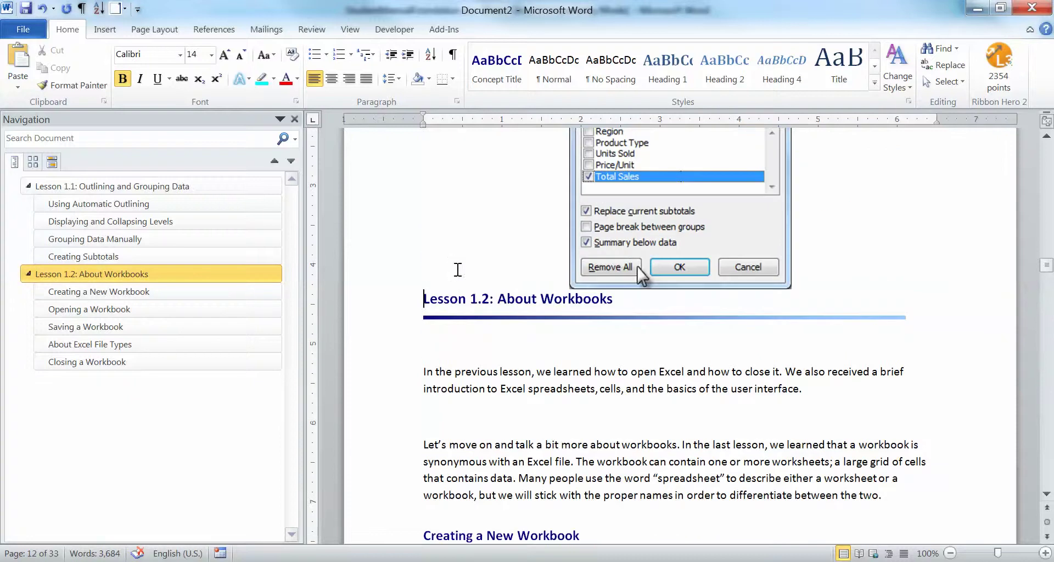